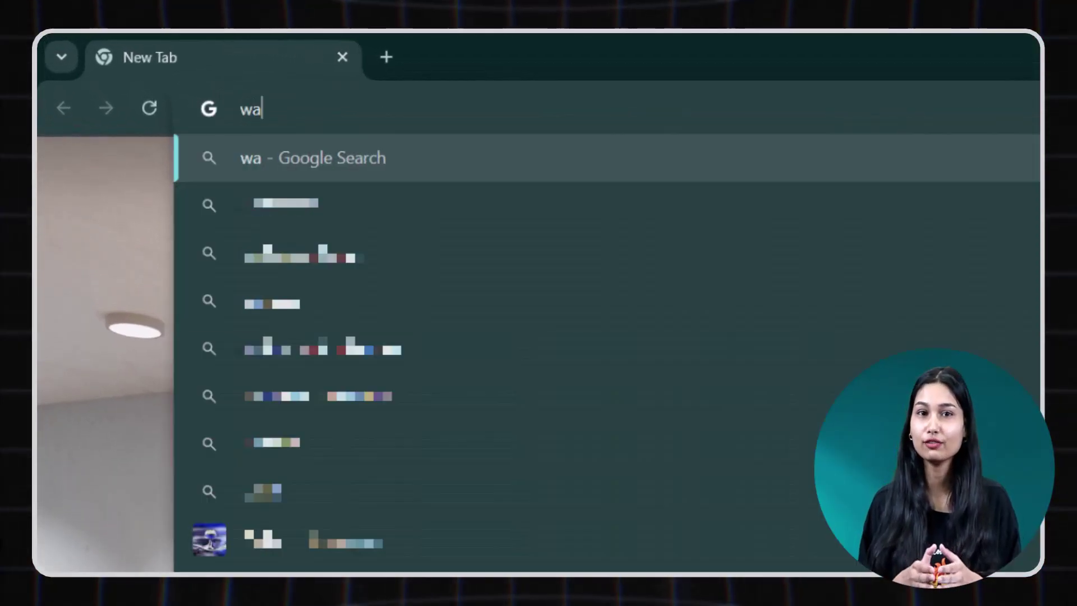
Sign up for a trial account at wabulk.saasyto.com, accepting the terms and passing reCAPTCHA.
text(.com)
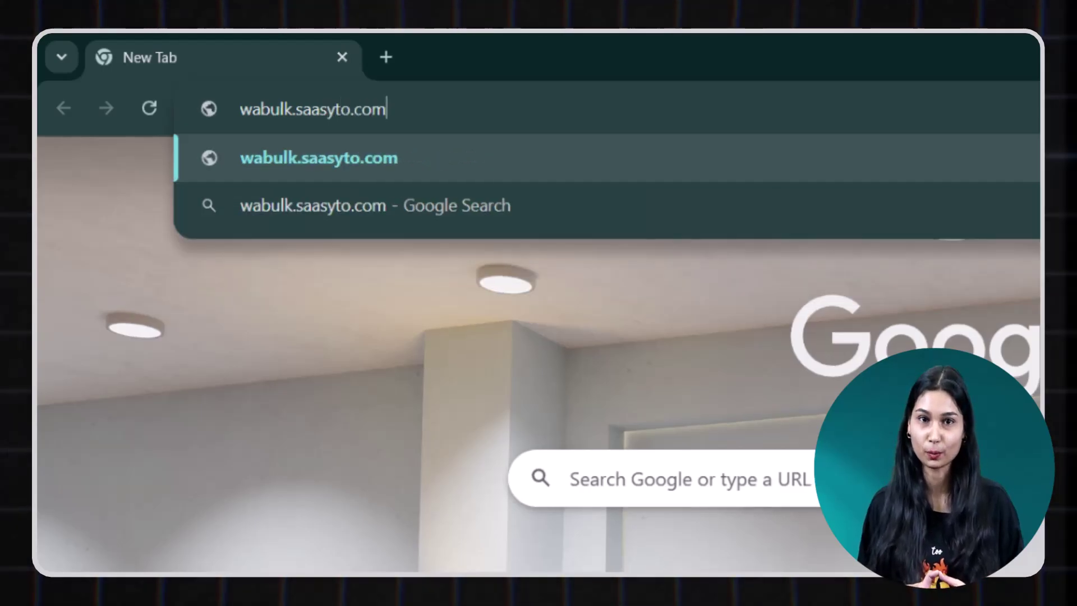
key(Return)
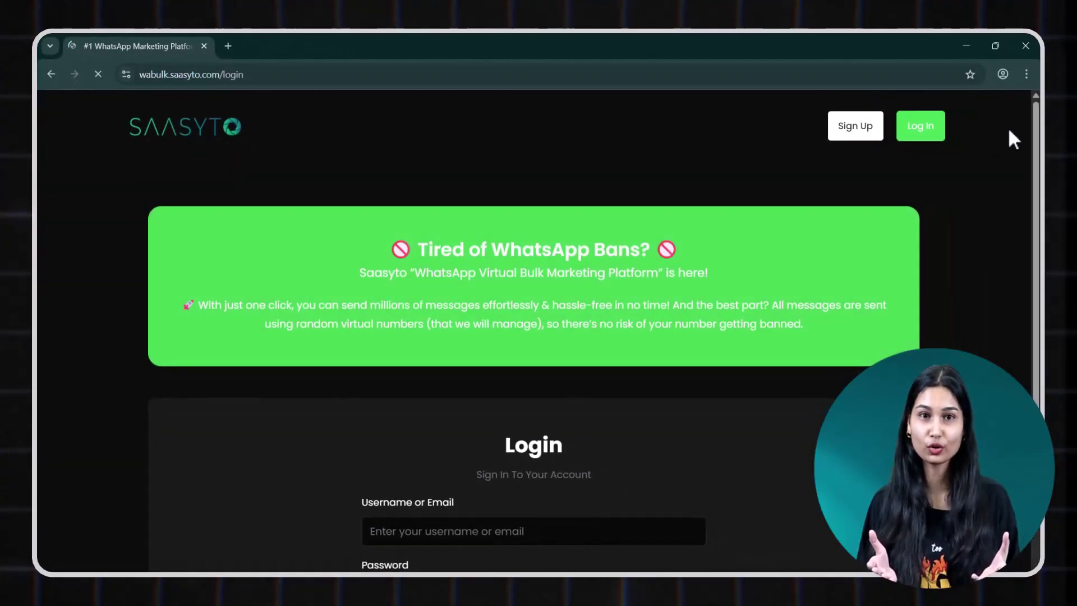
scroll(1012, 139, down, 4)
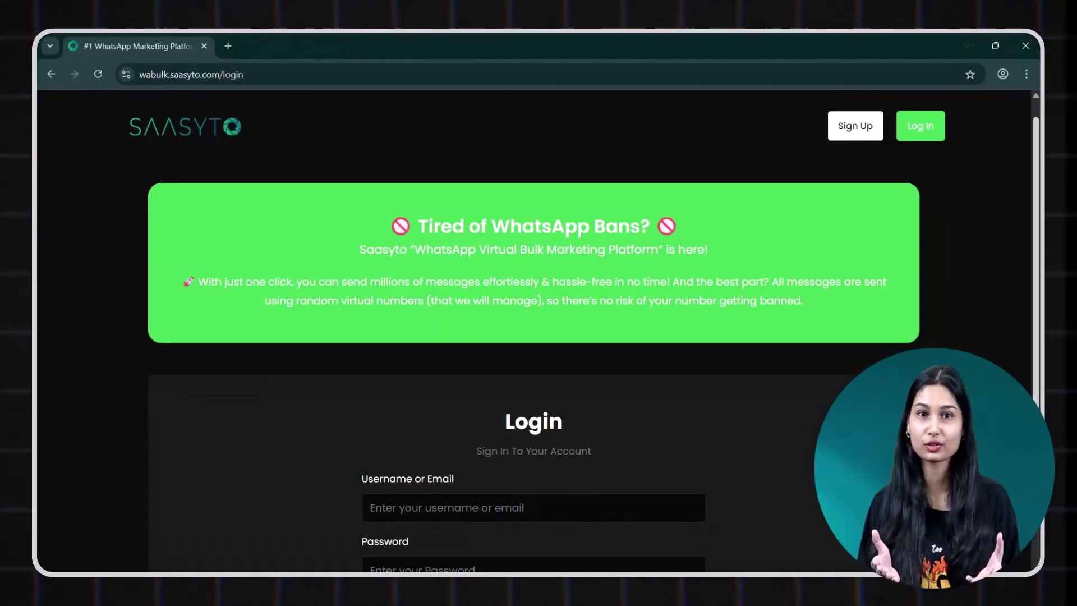
click(867, 143)
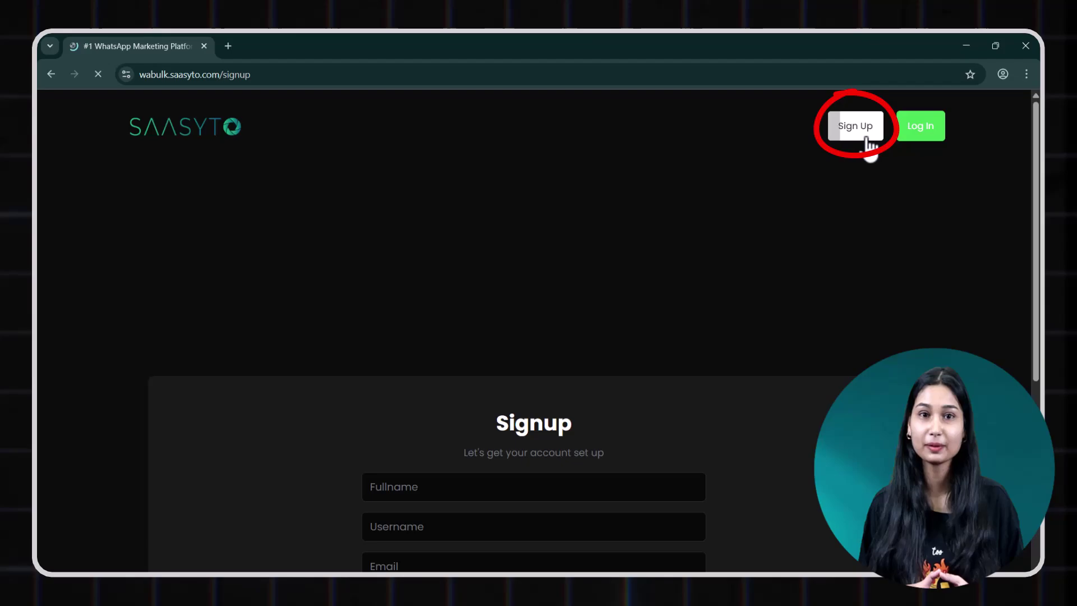
scroll(908, 162, down, 3)
scroll(533, 370, down, 3)
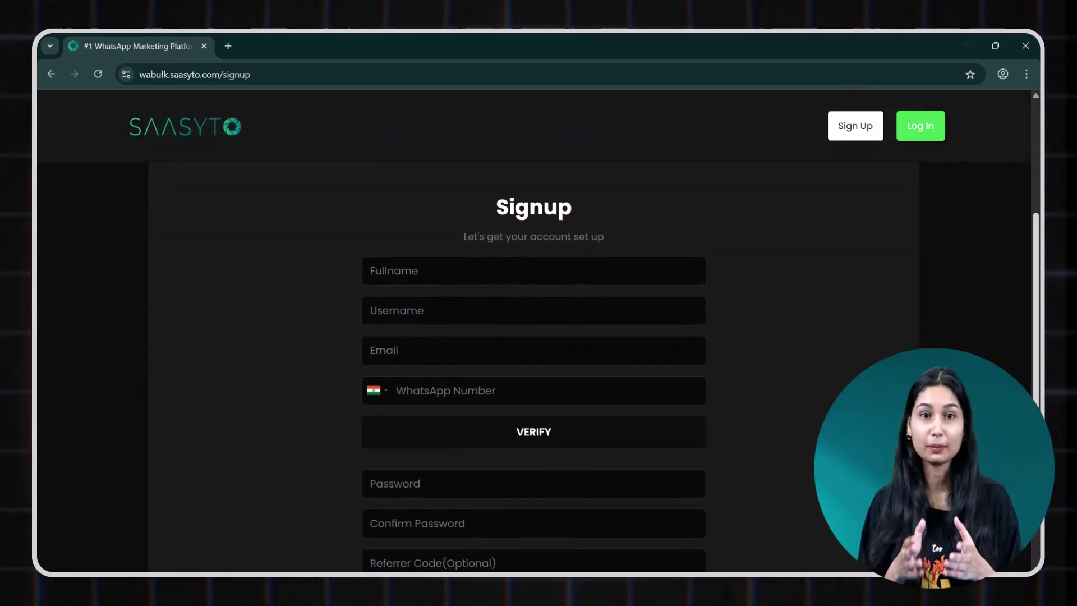
scroll(533, 370, down, 1)
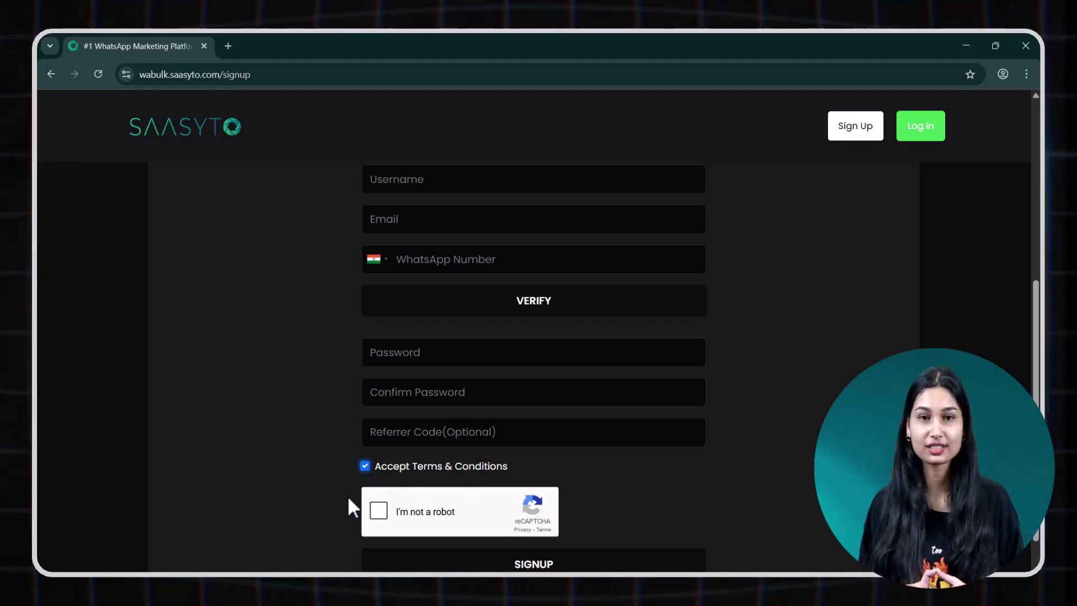
click(379, 510)
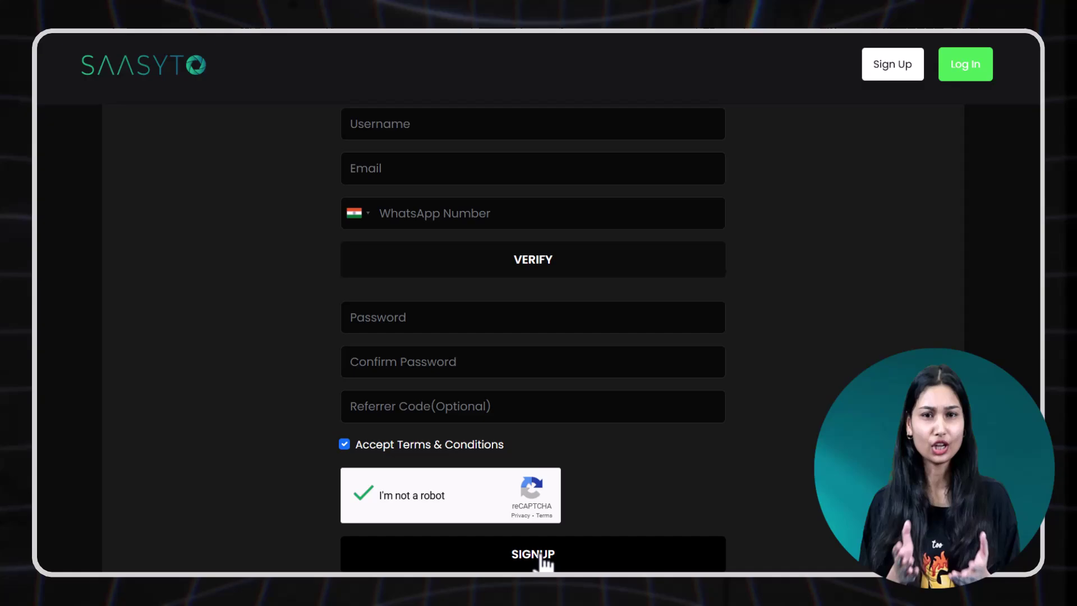
click(540, 530)
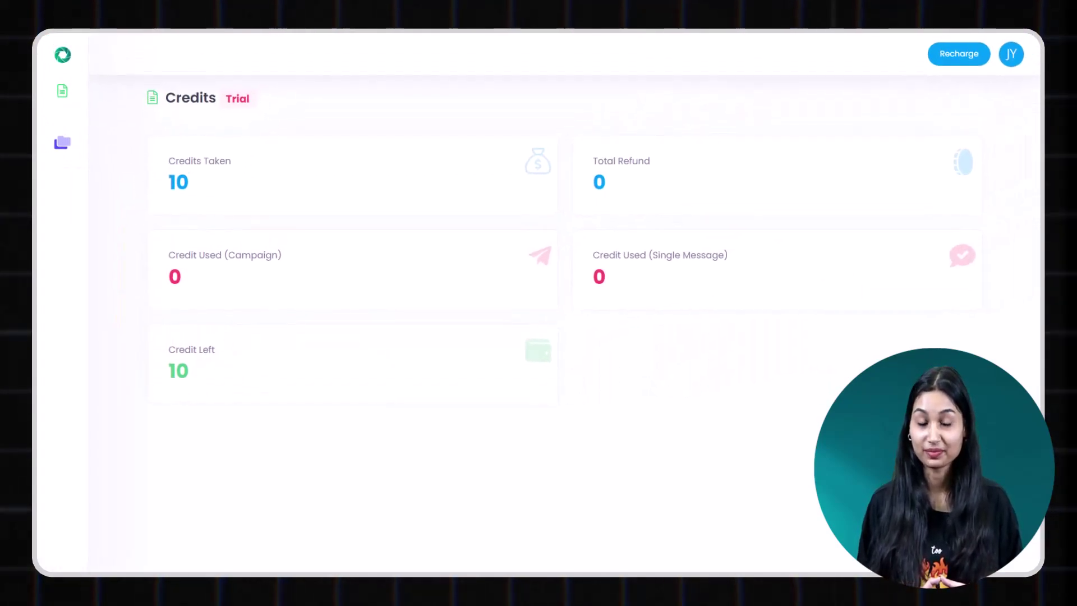
Under WhatsApp Manager > Contacts, add a contact list named 'Class 12th Students'.
mouse_move(80, 118)
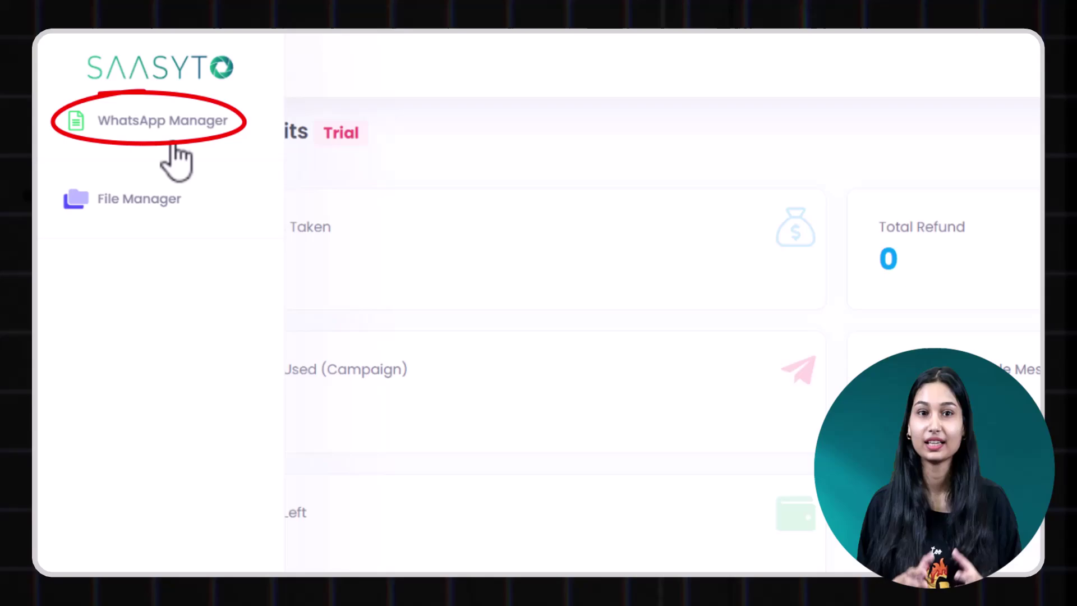
click(183, 122)
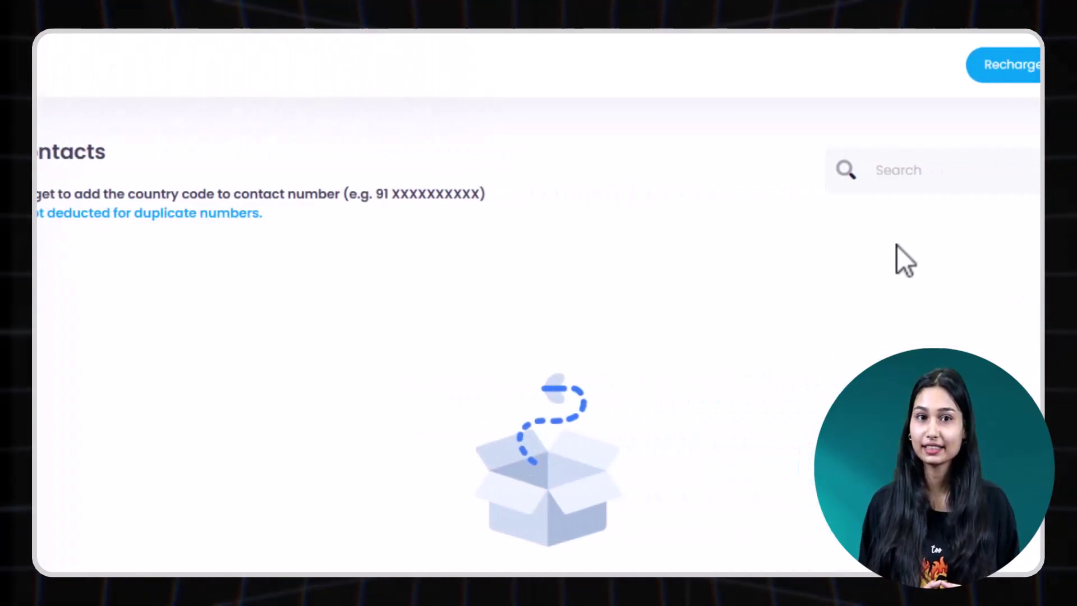
click(985, 171)
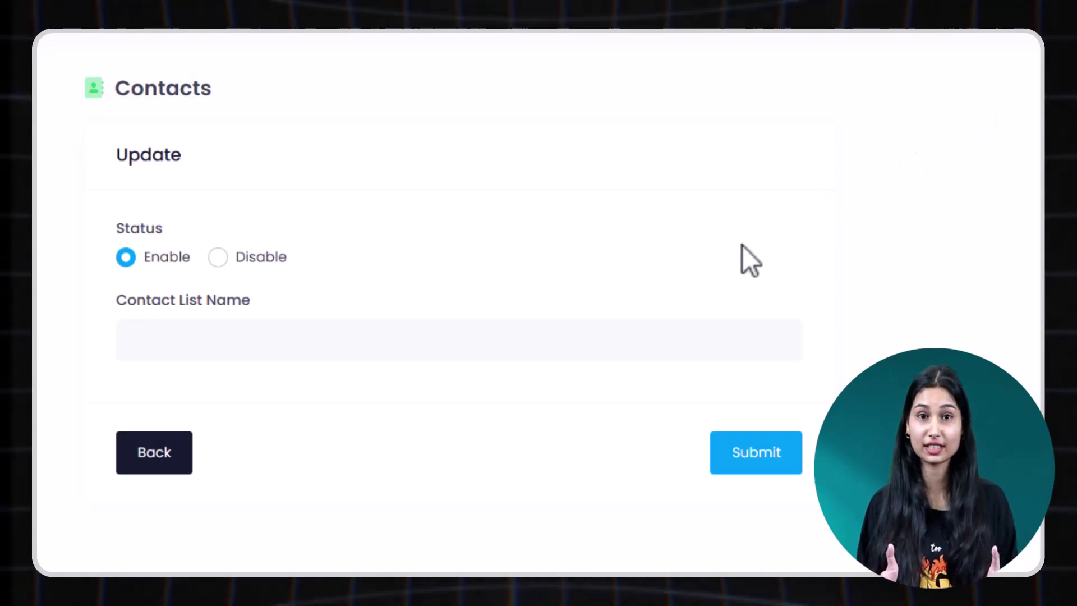
click(582, 341)
text(Class 12th Students)
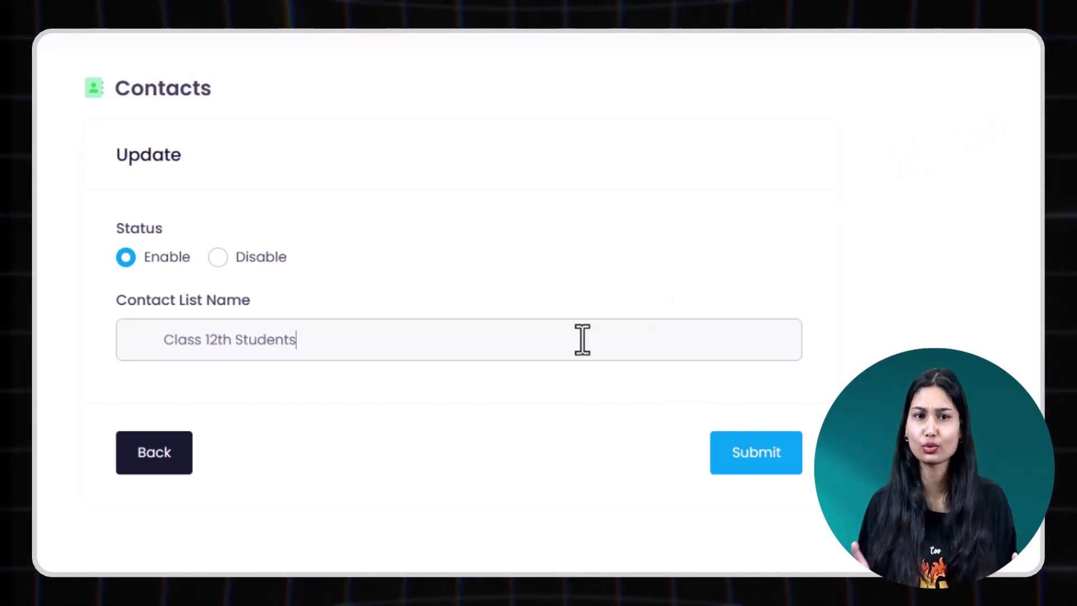
click(774, 448)
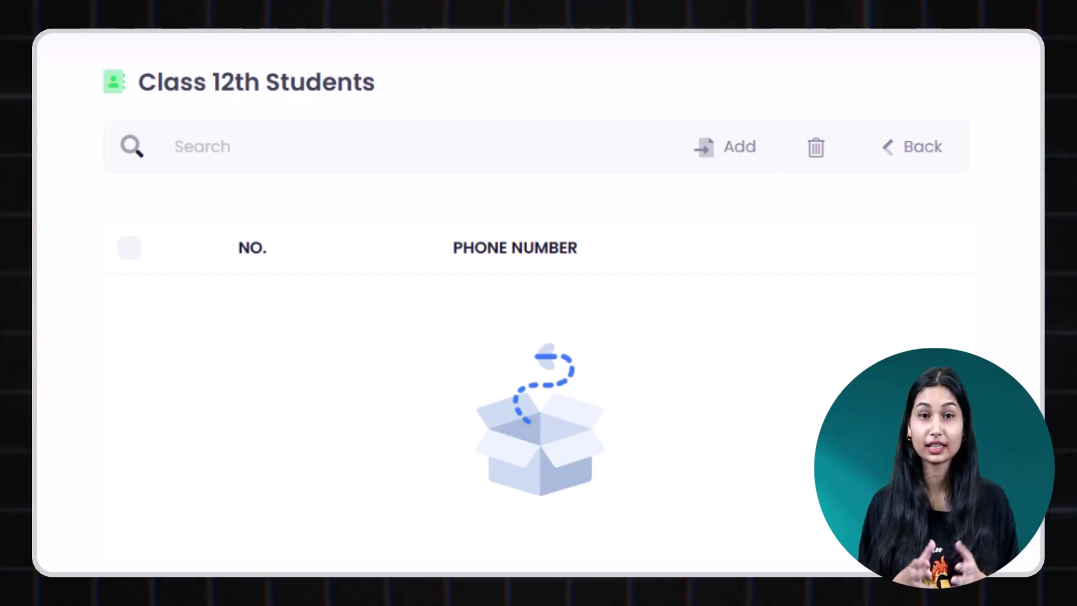
Enter nine 91-prefixed student mobile numbers one per line, submit, and confirm the country code.
click(736, 150)
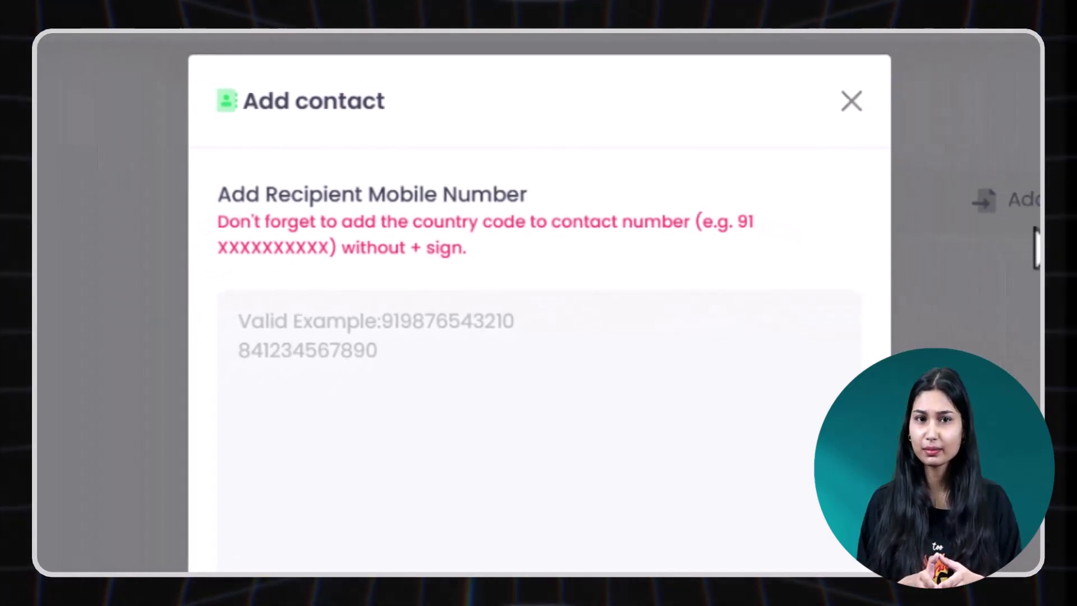
click(649, 403)
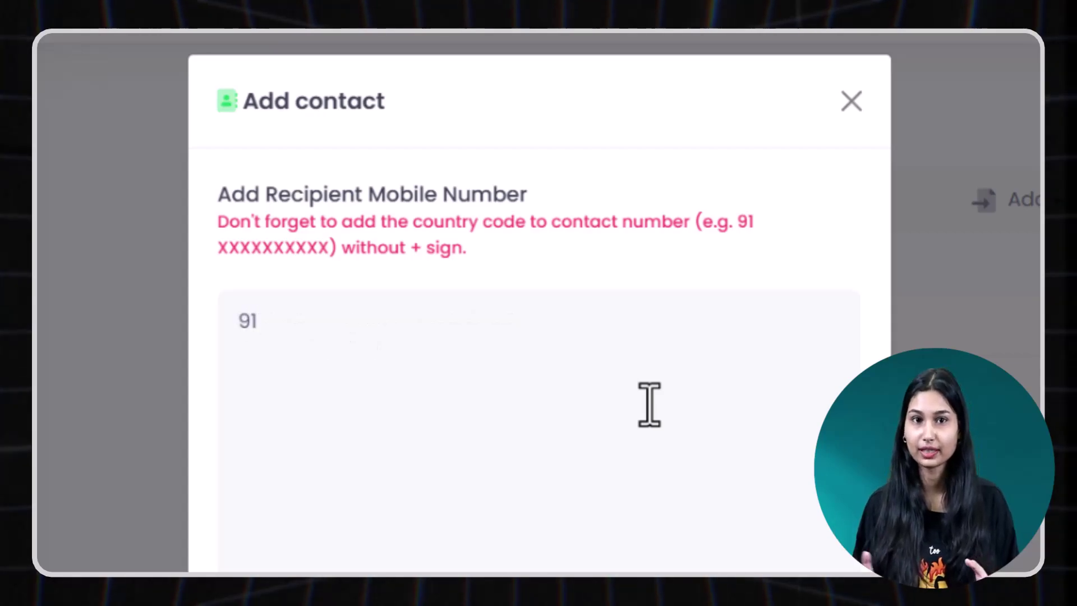
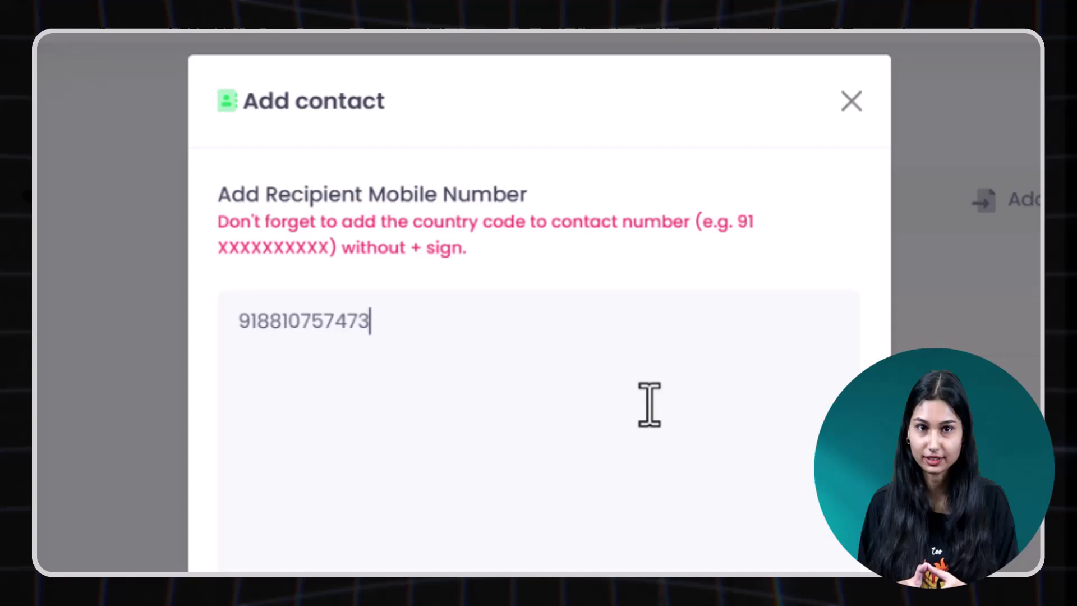
key(Return)
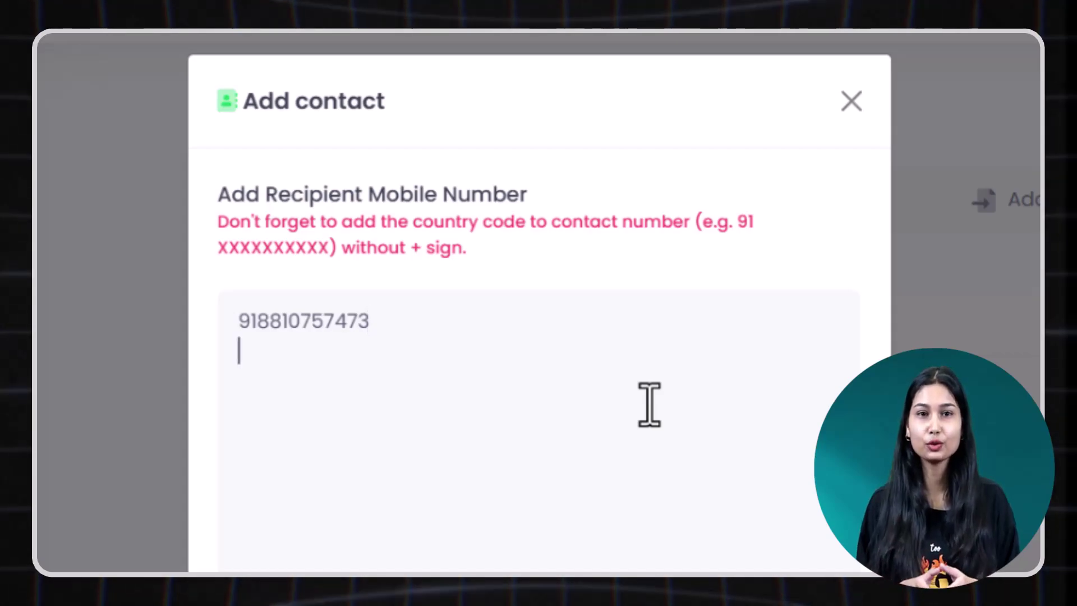
key(ctrl+v)
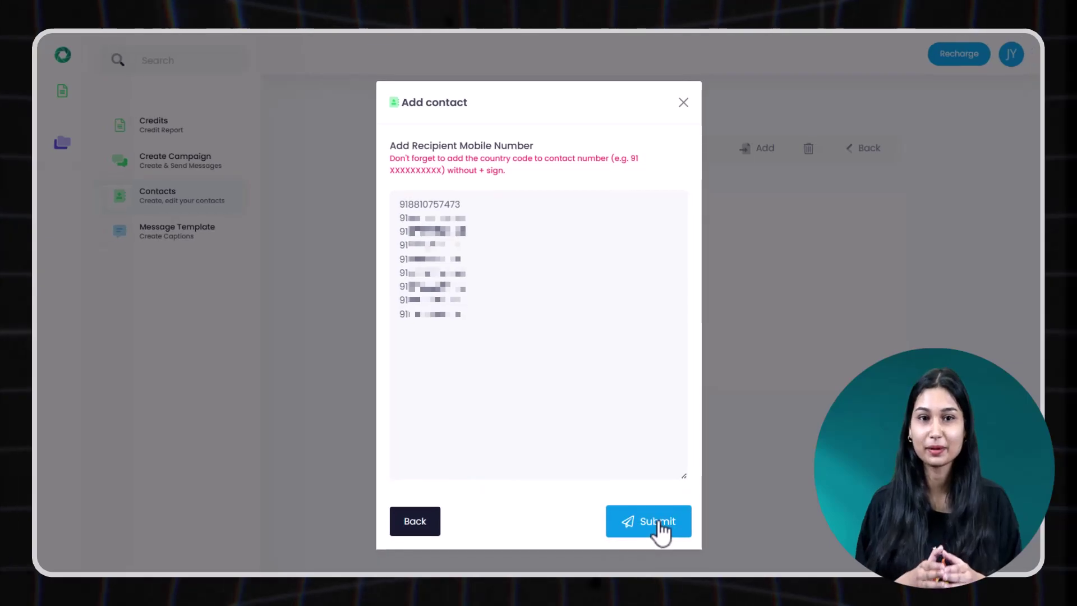
click(660, 527)
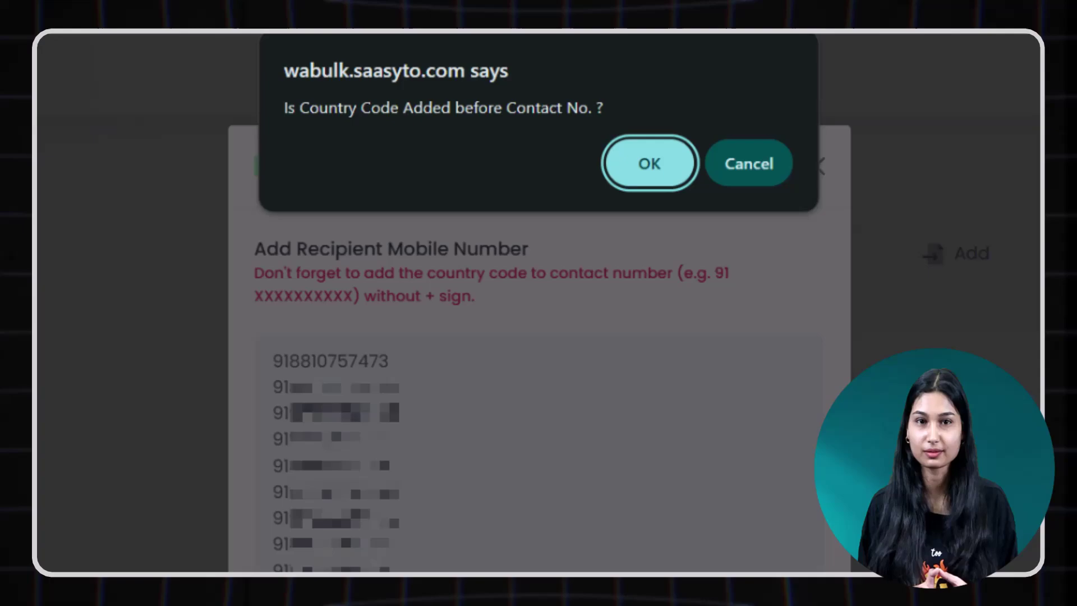
click(656, 166)
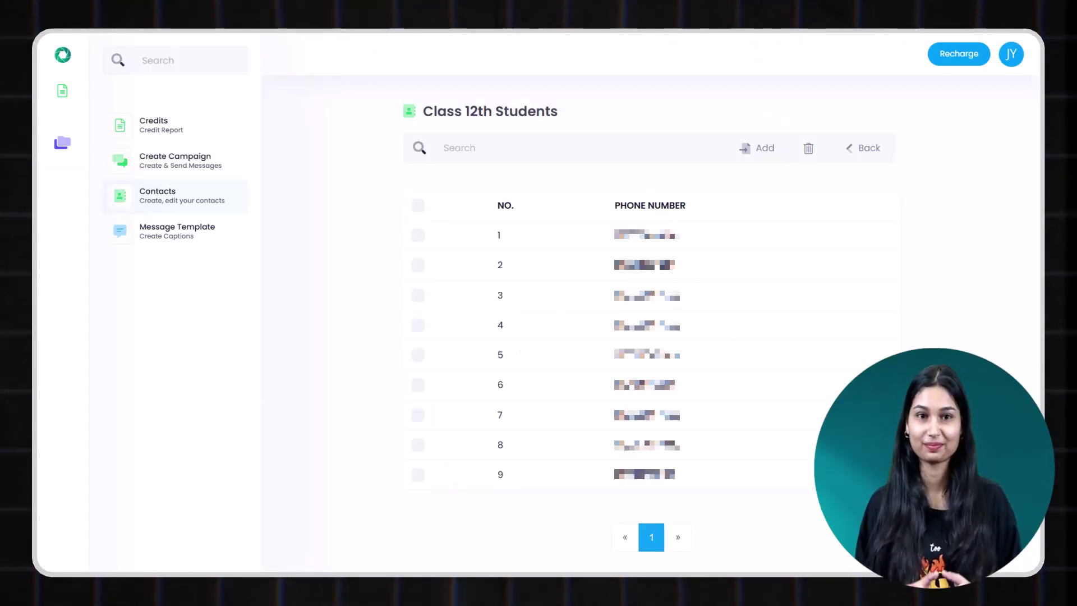
Go back from the Class 12th Students list page to the Contacts overview.
click(869, 149)
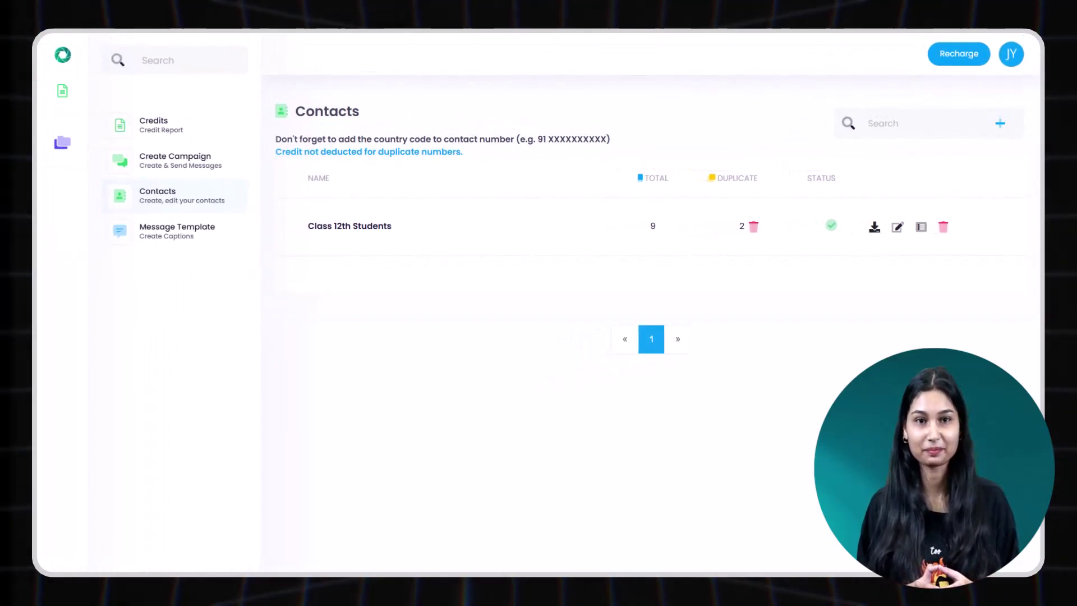
Create a 'College Admissions' campaign for the Class 12th Students list with Saasyto.png attached.
click(221, 174)
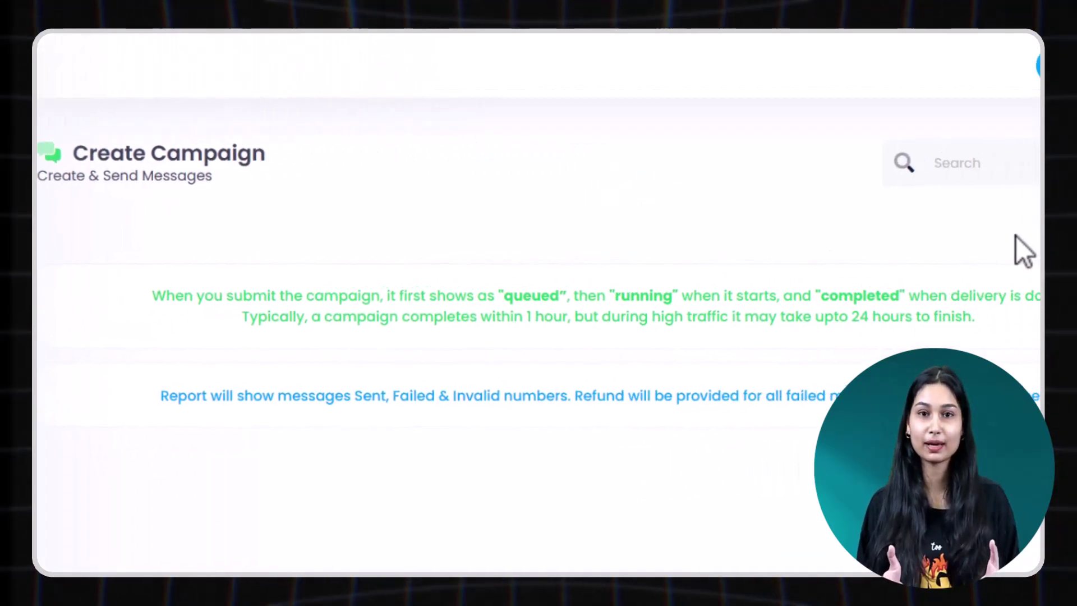
click(962, 172)
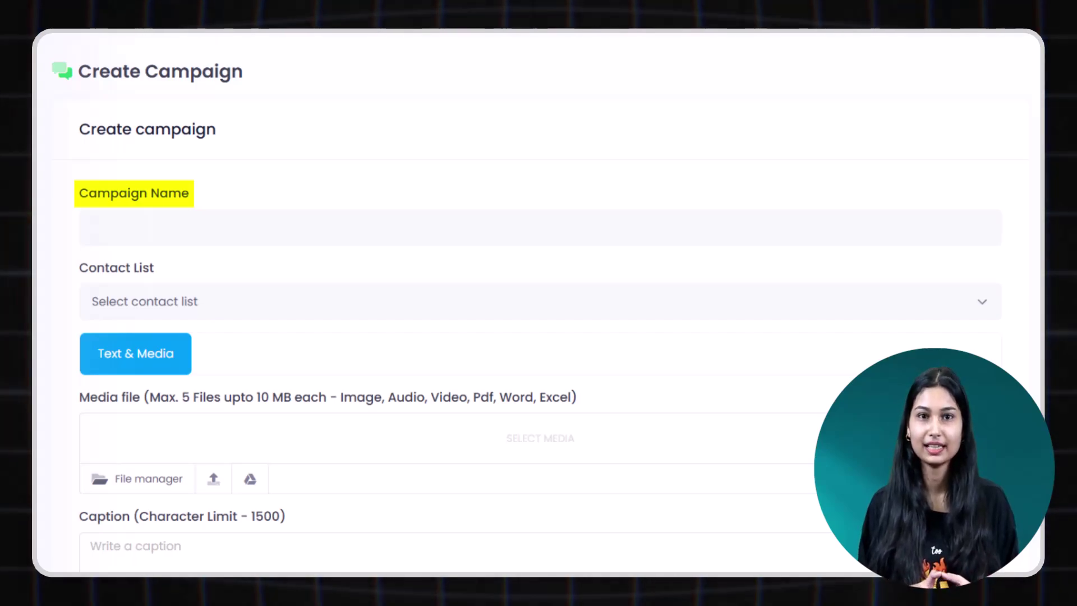
click(923, 229)
text(College Admissions)
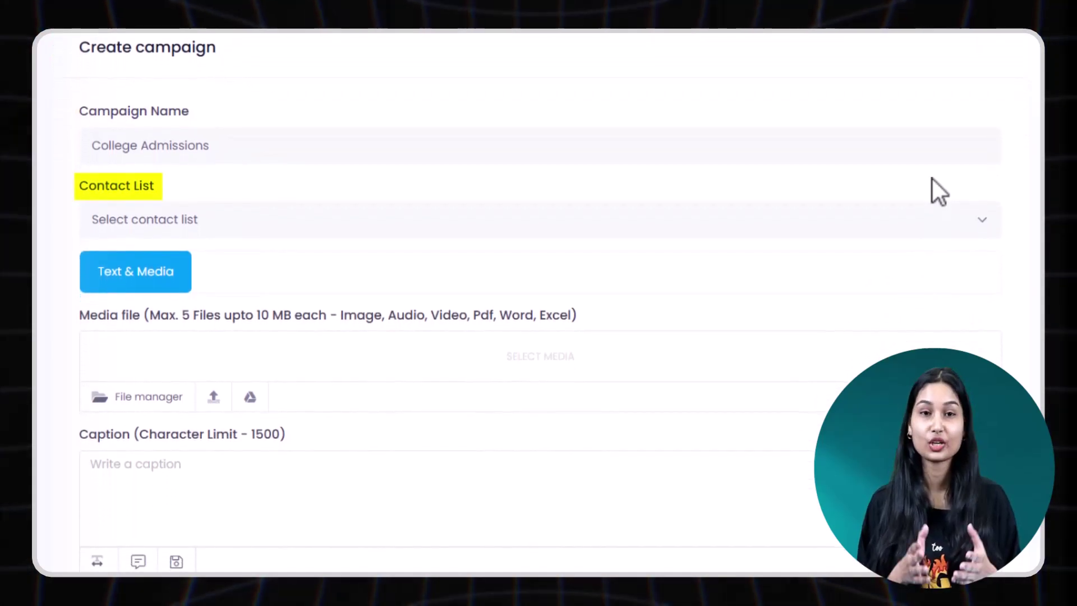
click(981, 220)
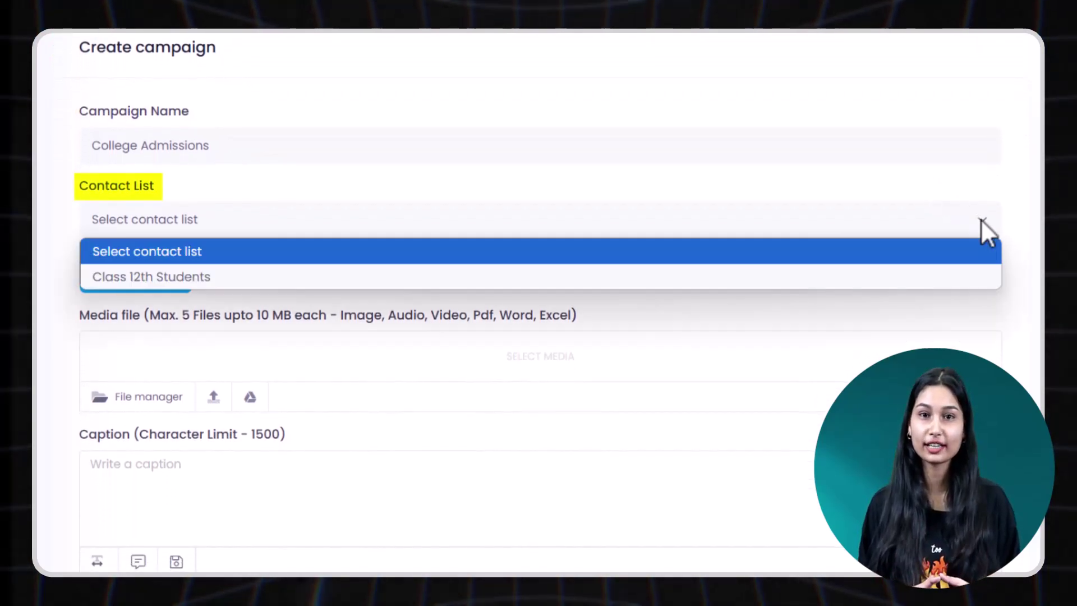
click(981, 274)
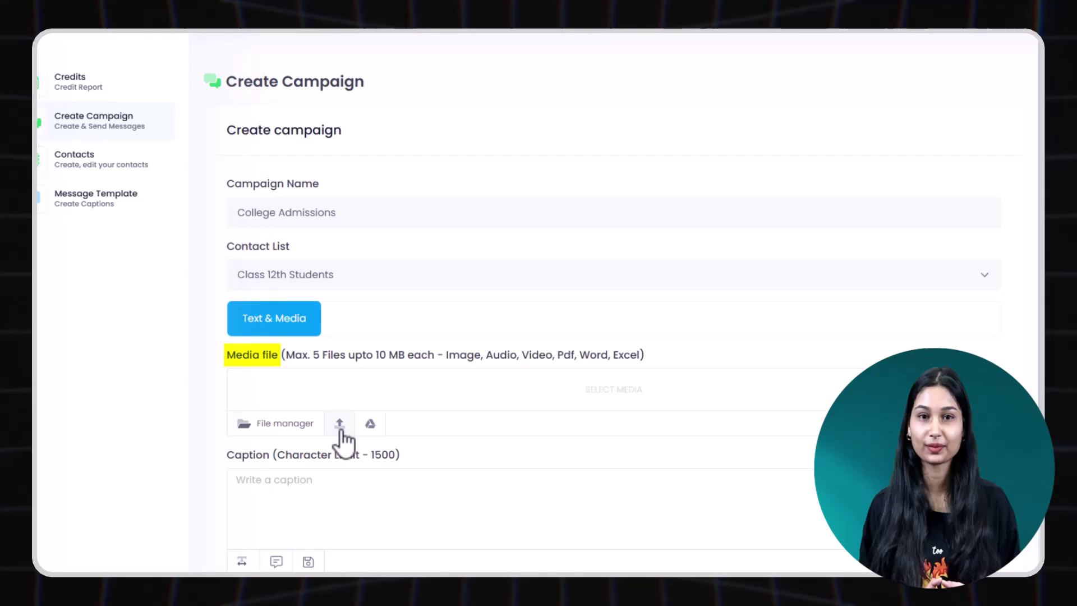
click(339, 426)
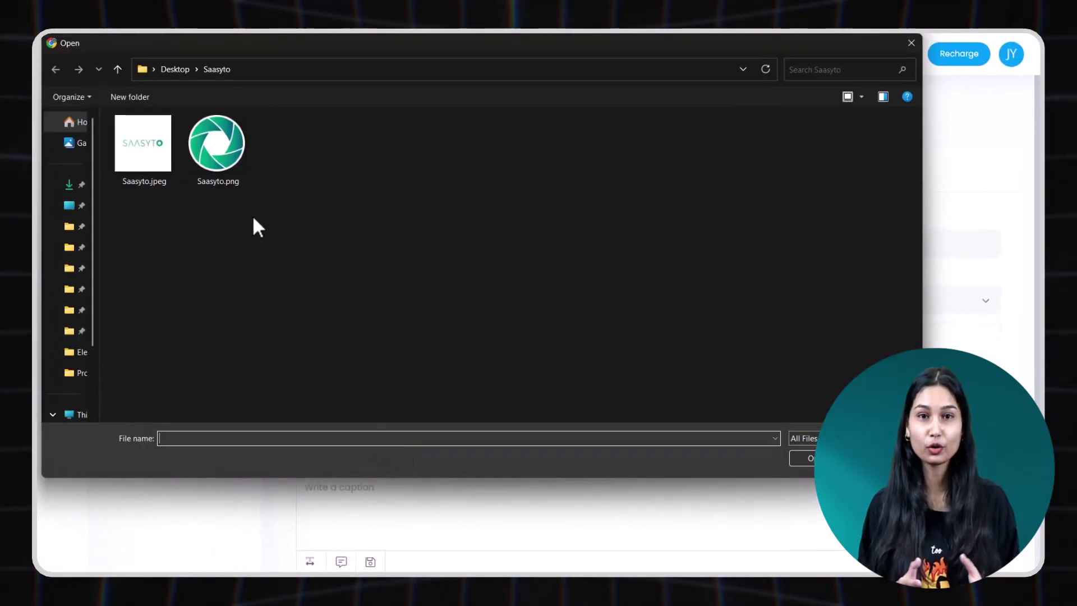
double_click(218, 140)
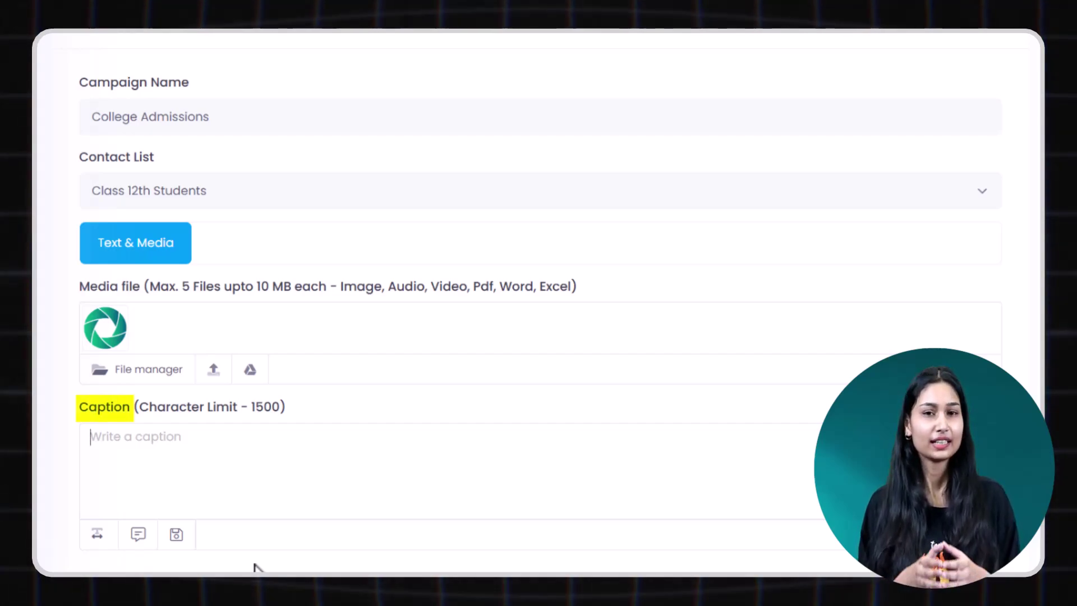
Paste the admissions message into the College Admissions campaign's Caption box.
text(Hey! Check out https://saasyto.com/ for amazing marketing tools and discounts.)
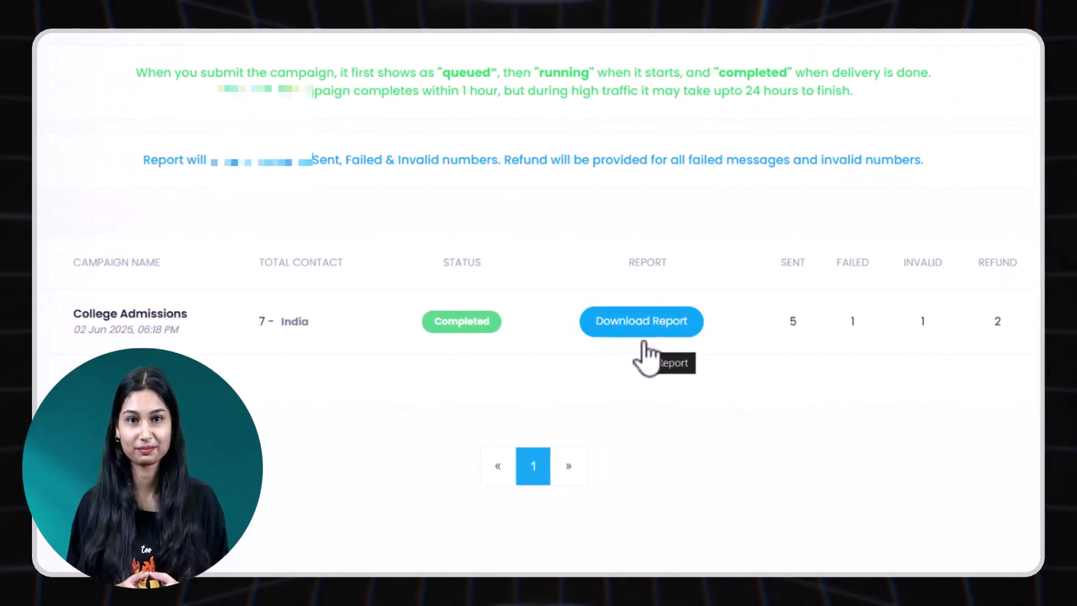
Download the College Admissions delivery report from its row in the campaign list.
click(643, 339)
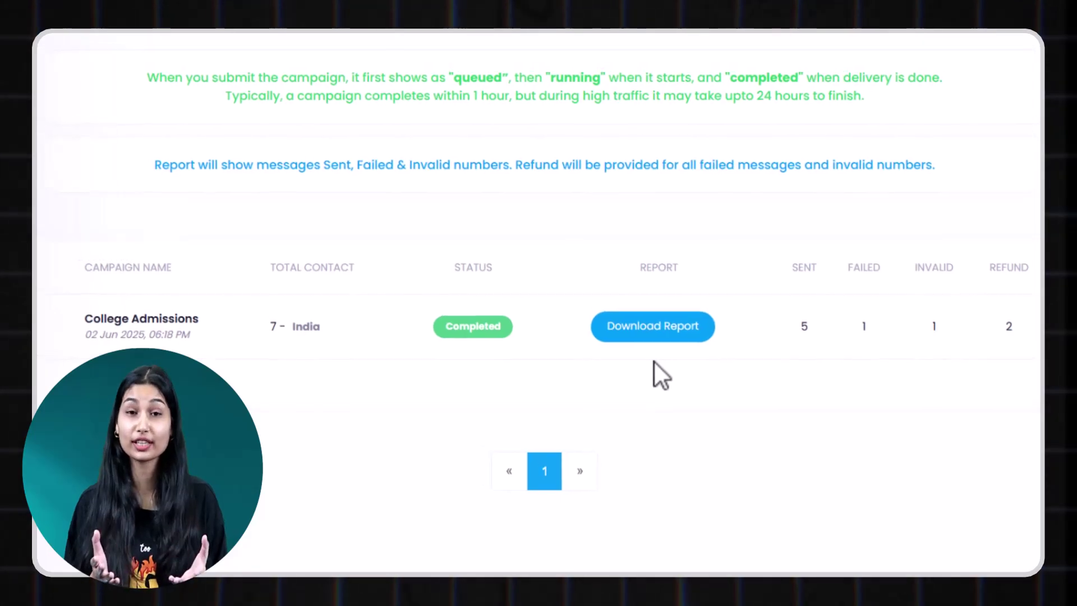
Open a blank new template from the Message Template page.
click(196, 216)
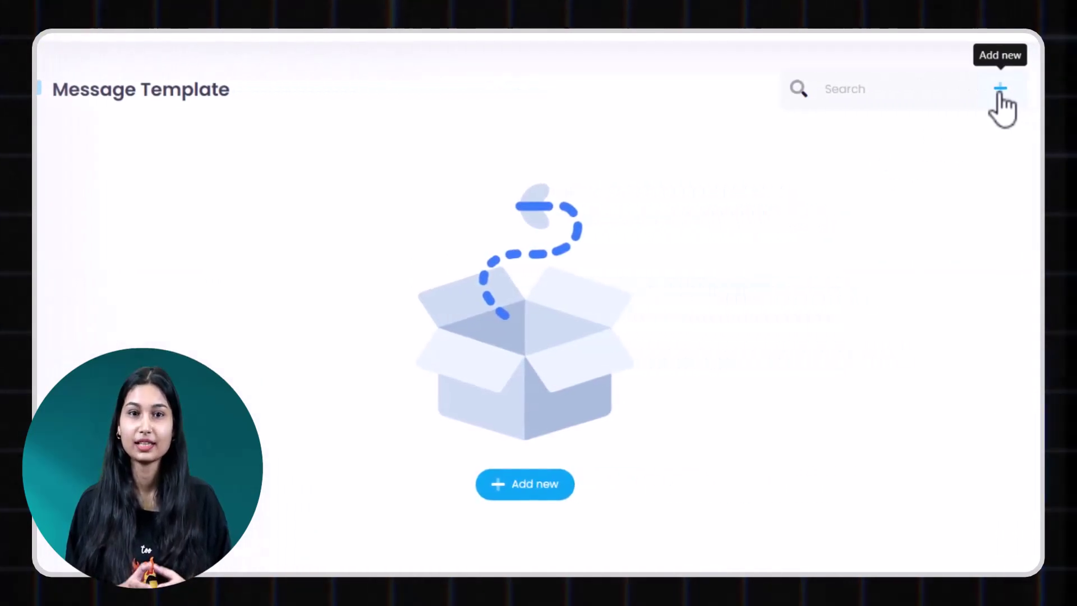
click(996, 92)
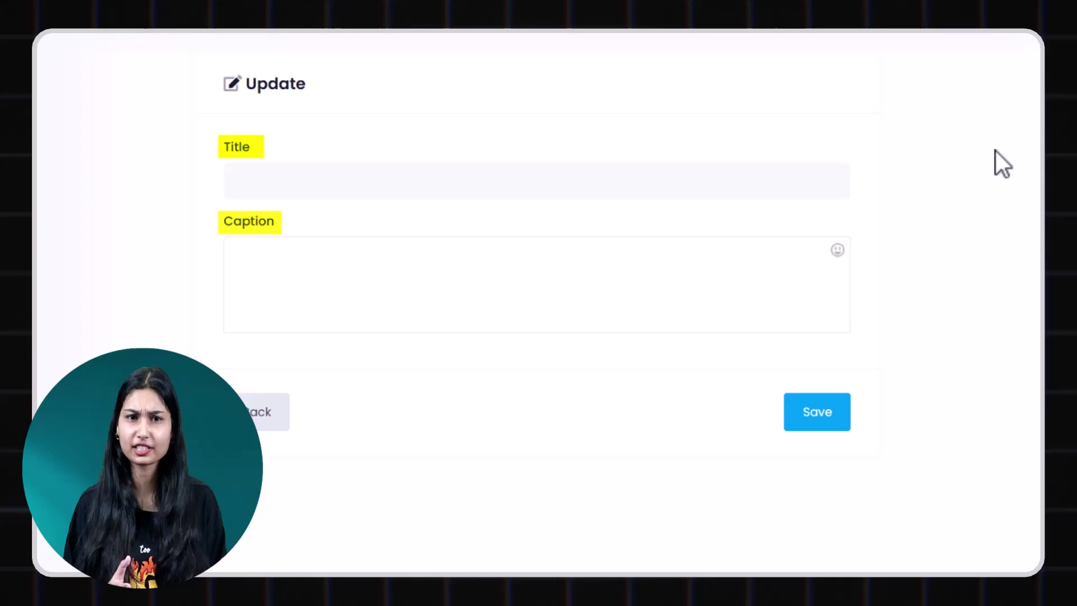